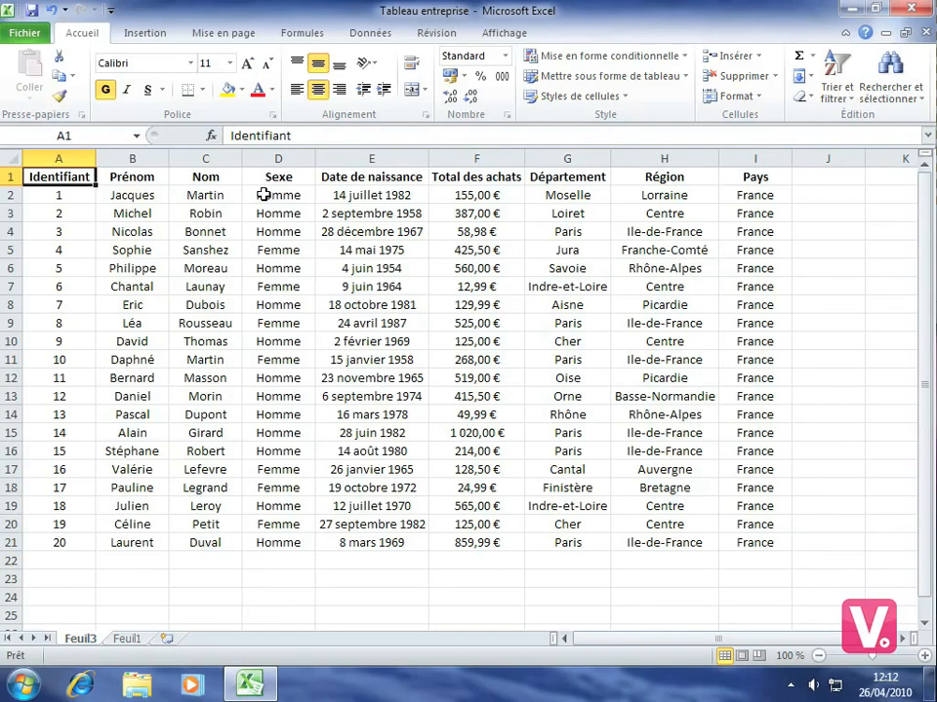
- Start a text-contains highlighting rule on the Sexe values D2:D21 with "Femme" as the text to match
left_click_drag(272, 195, 279, 539)
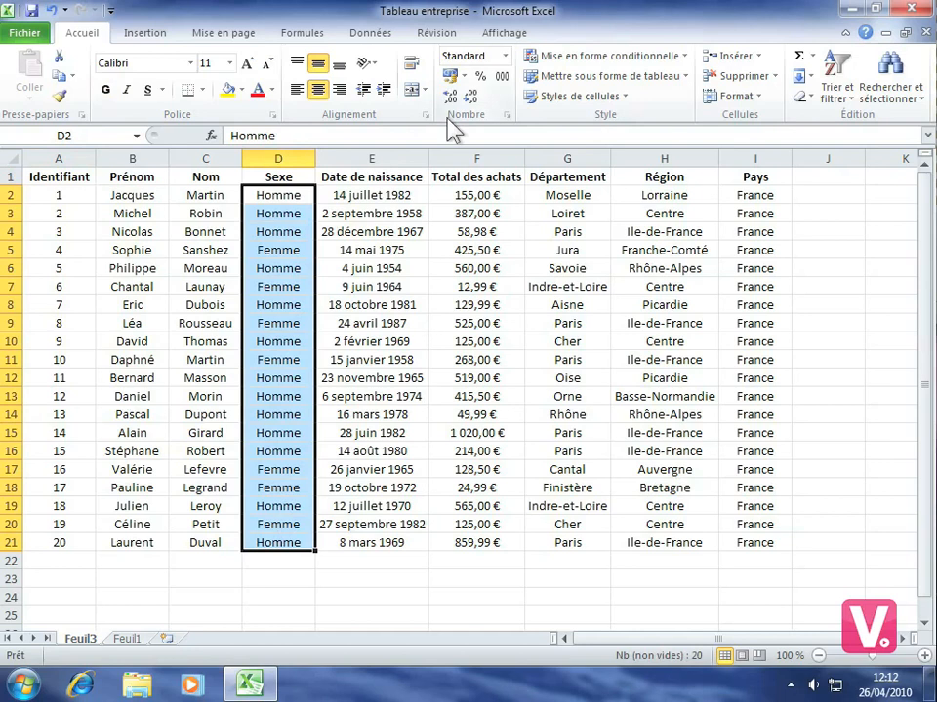
left_click(669, 59)
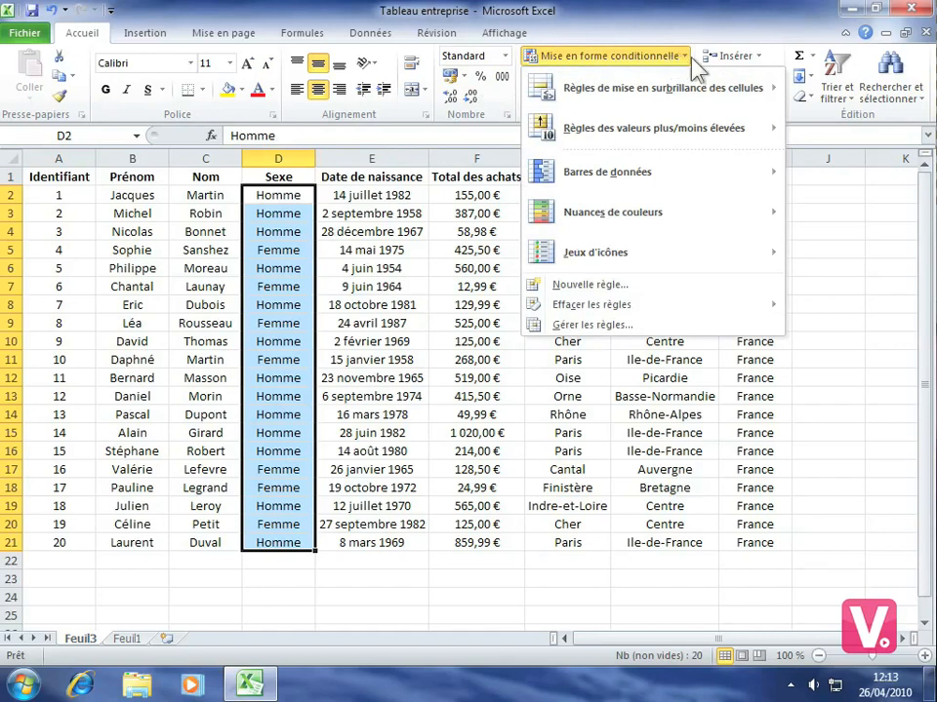
mouse_move(710, 93)
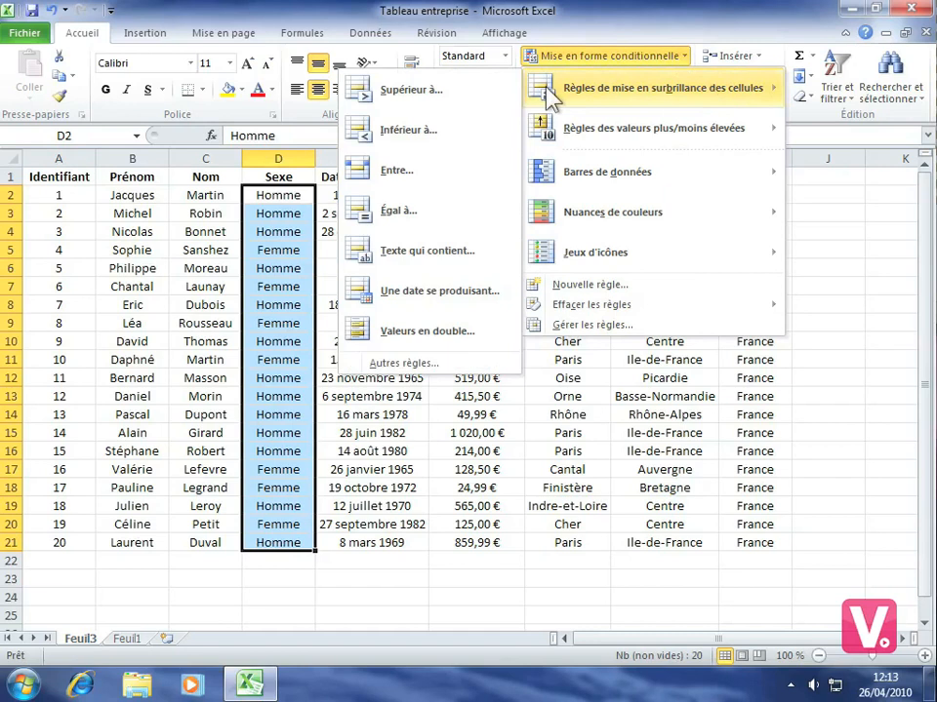
left_click(414, 252)
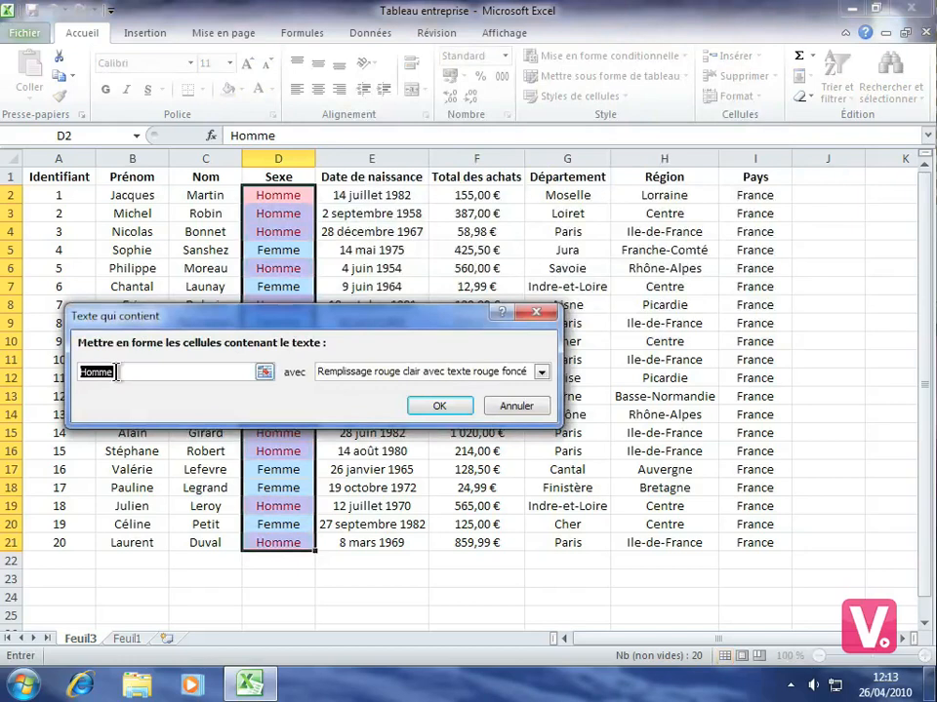
type("Femme")
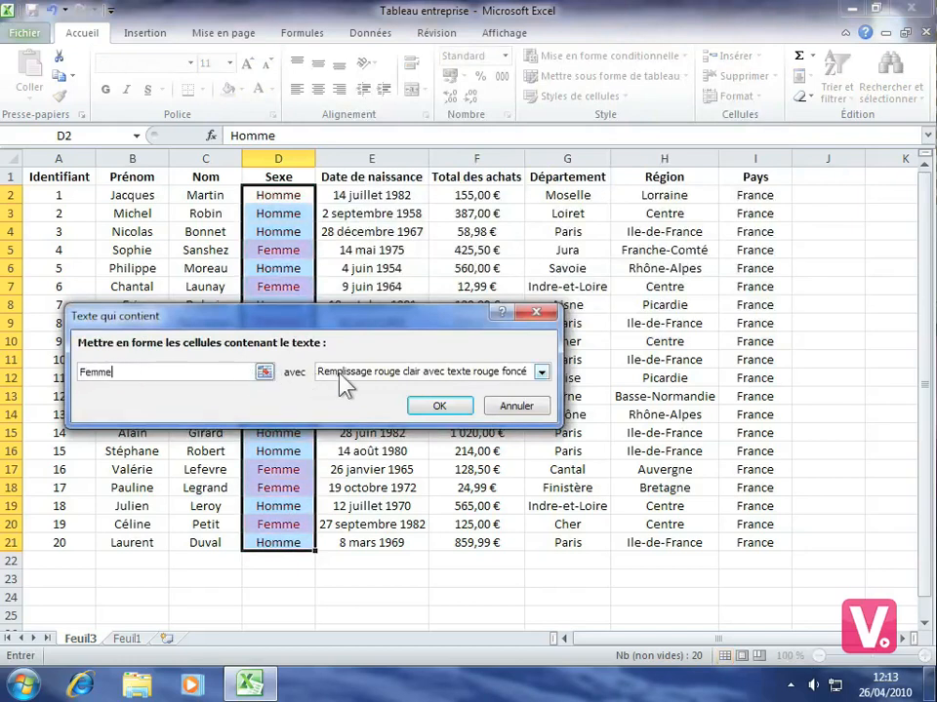
- Give the "Femme" rule a custom format with bold (Gras) red text, without strikethrough, and apply it
left_click(540, 373)
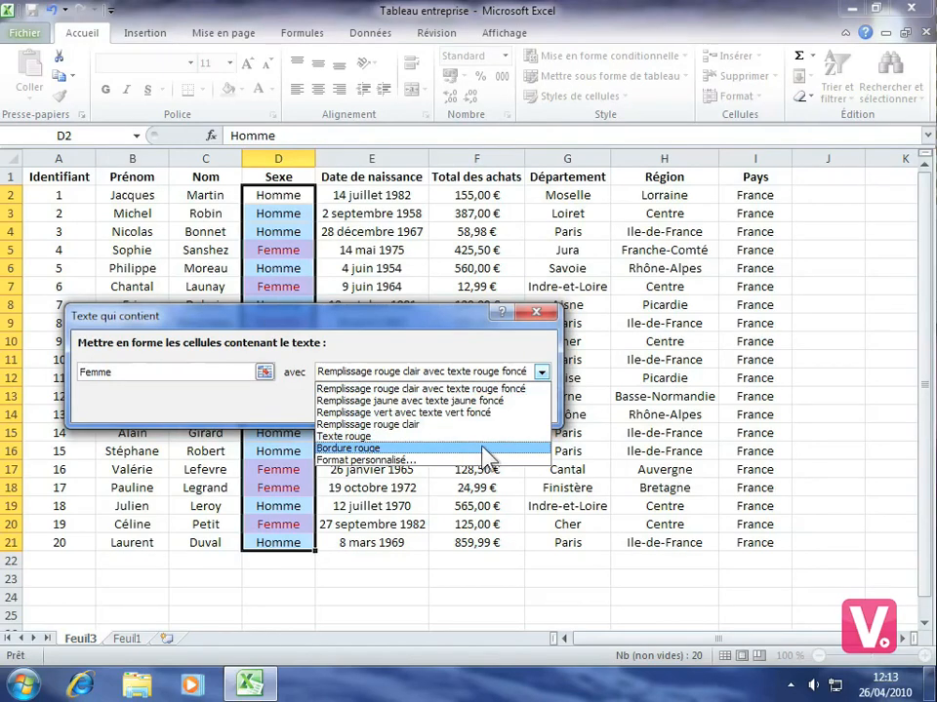
left_click(381, 460)
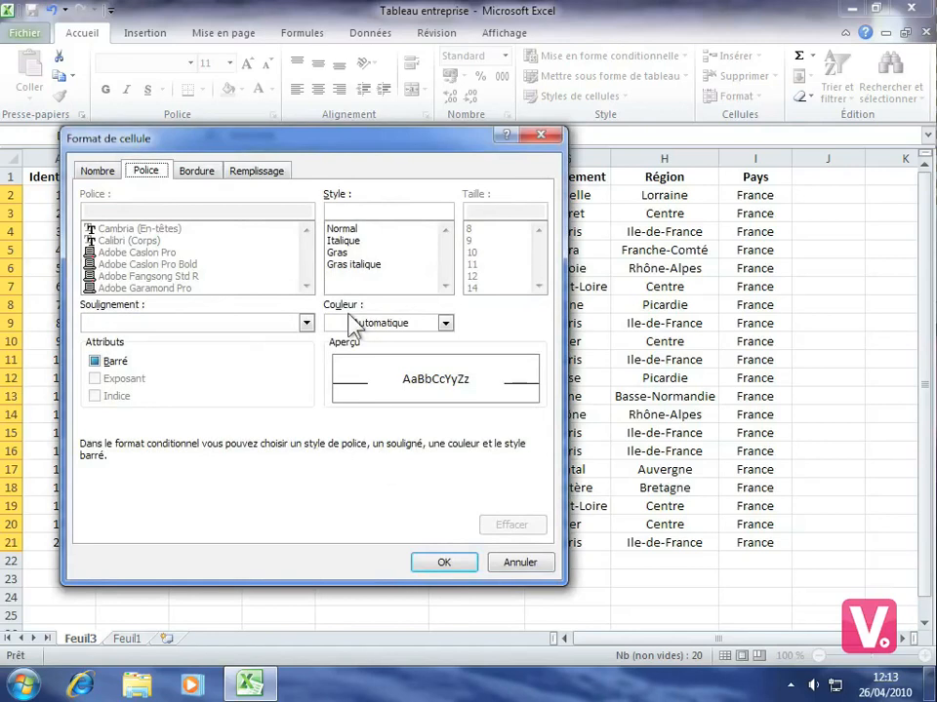
left_click(341, 253)
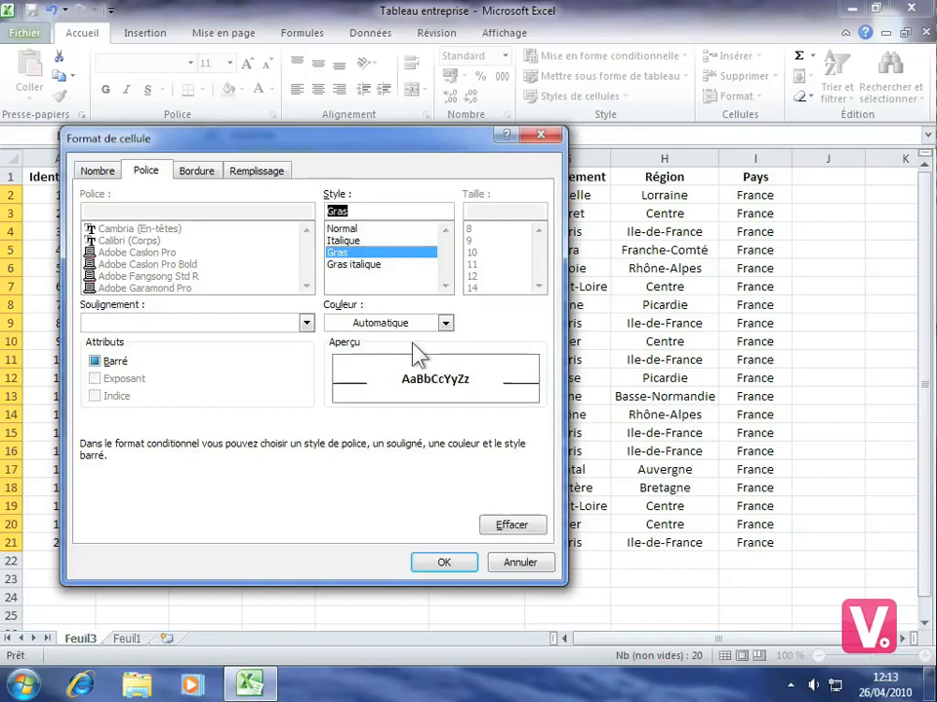
left_click(445, 323)
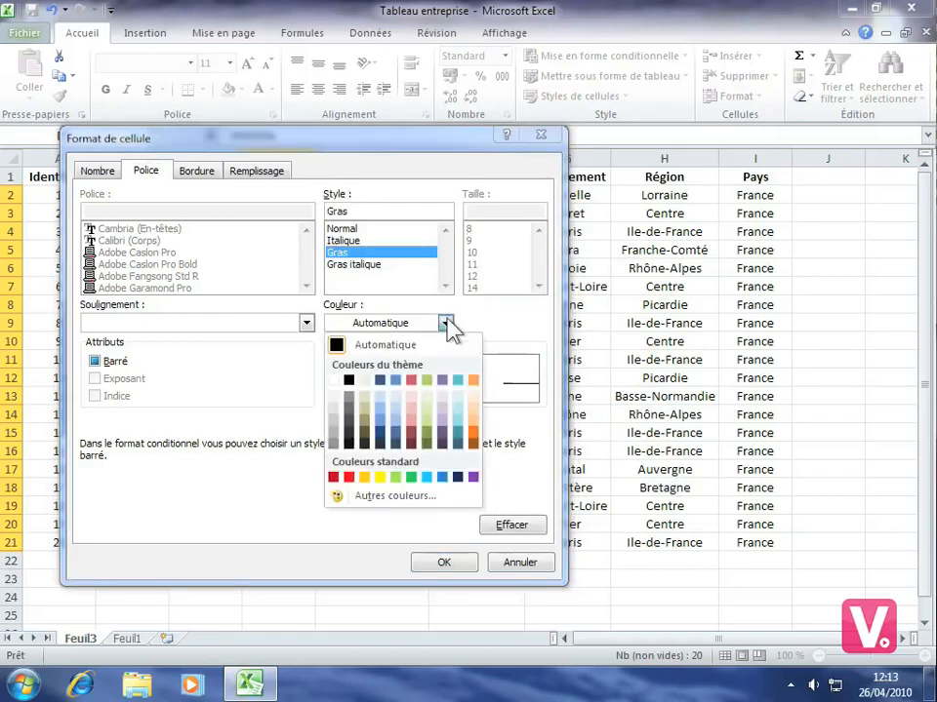
left_click(347, 477)
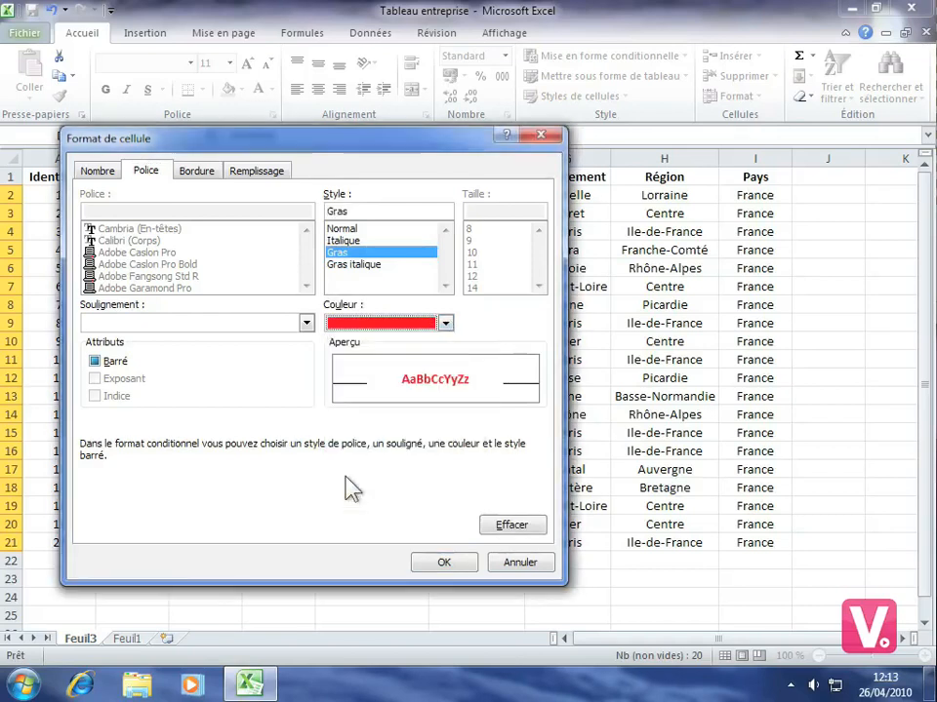
left_click(96, 363)
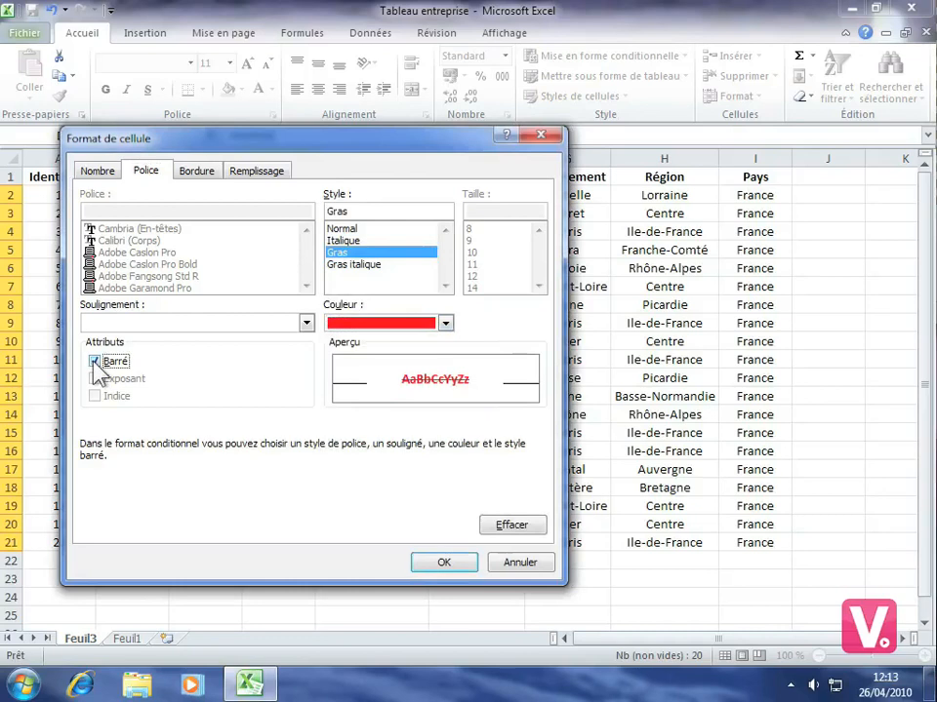
left_click(96, 363)
left_click(443, 566)
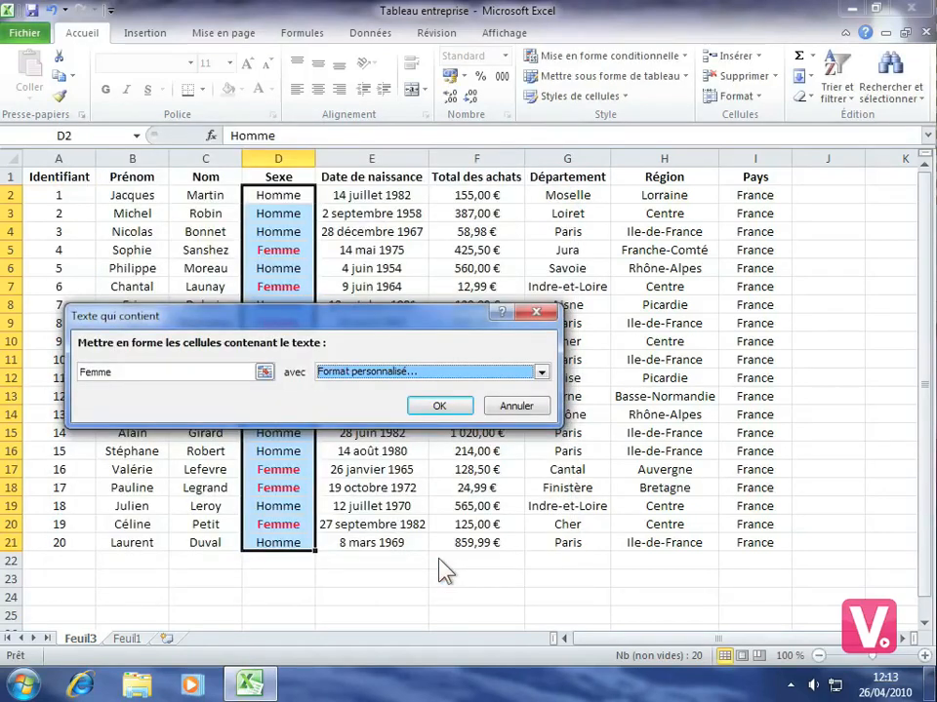
left_click(440, 407)
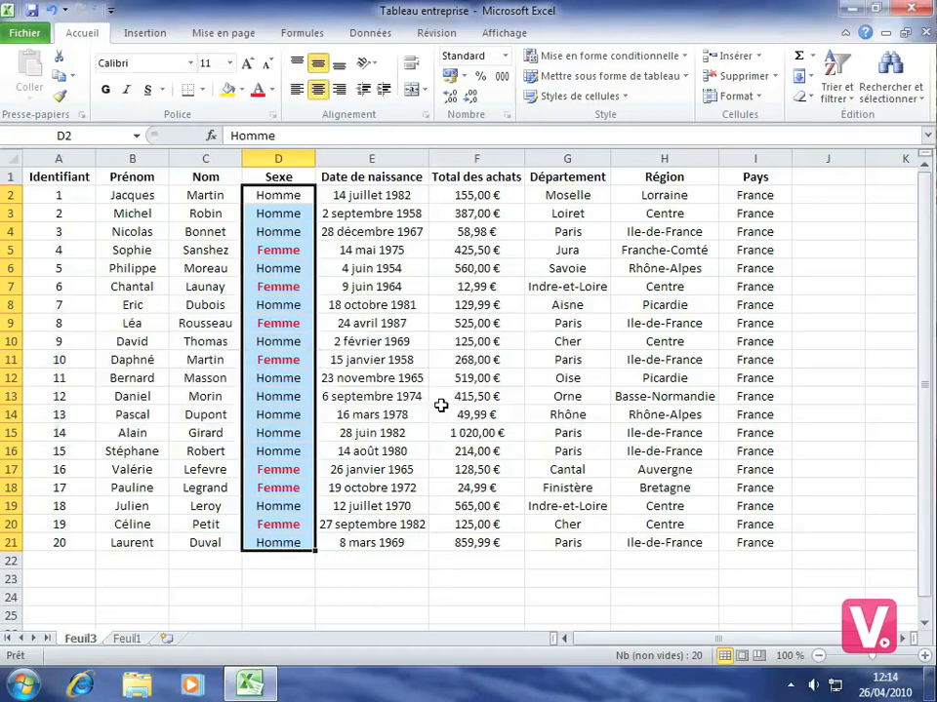
left_click(394, 307)
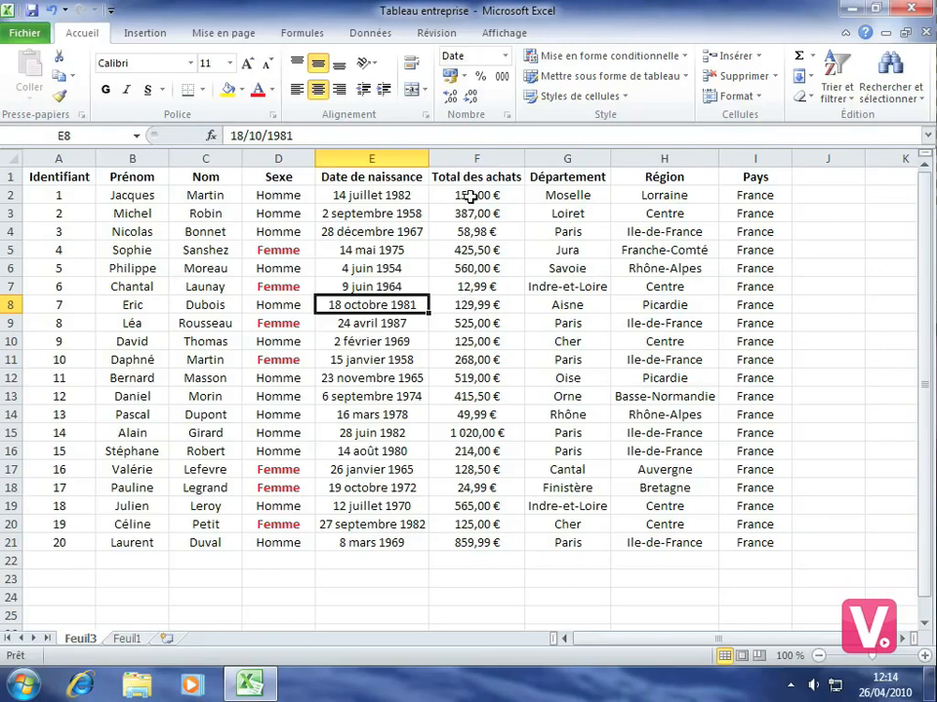
- Add green gradient data bars to the Total des achats values in F2:F21
left_click_drag(471, 196, 471, 539)
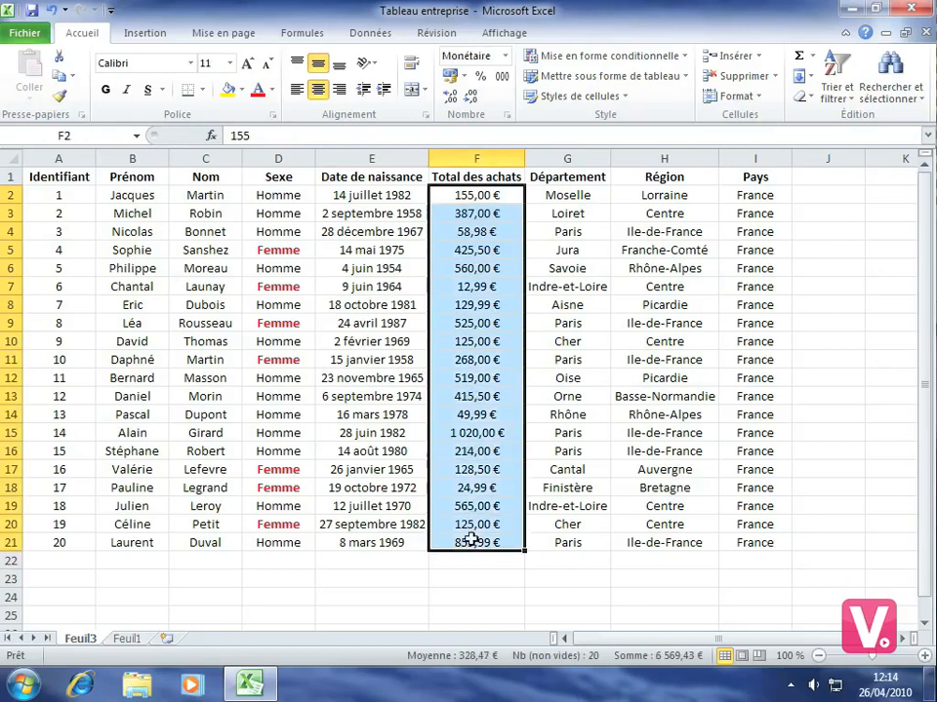
left_click(618, 61)
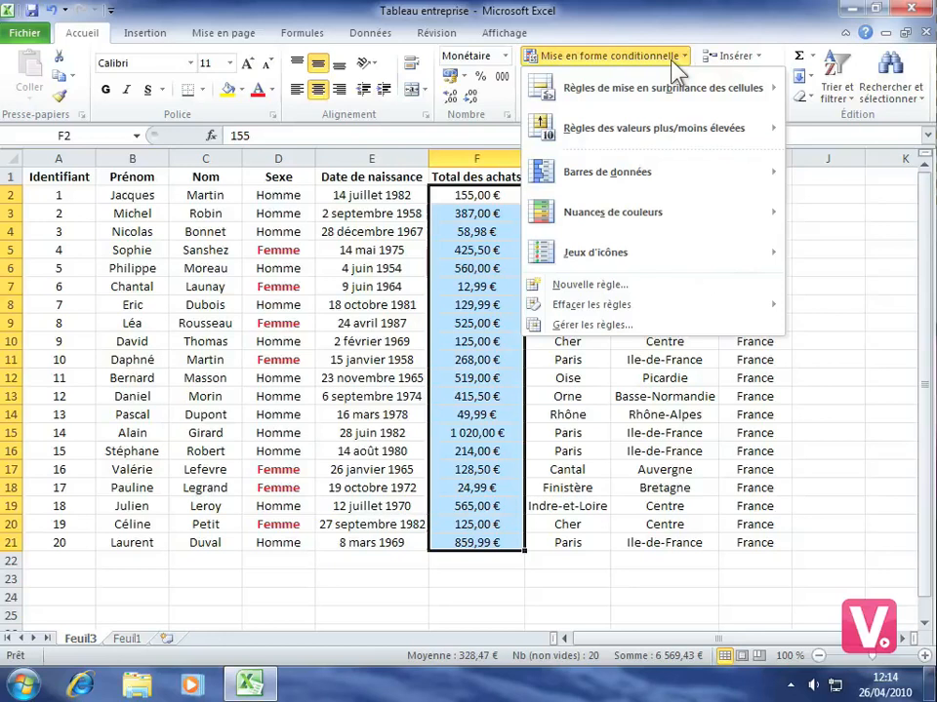
mouse_move(727, 186)
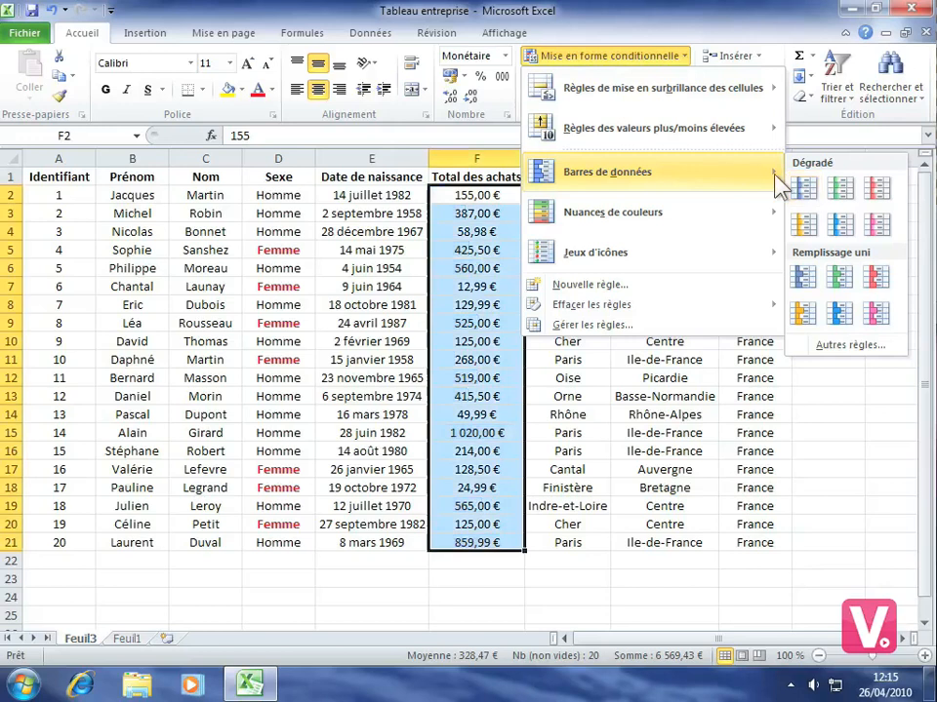
mouse_move(715, 223)
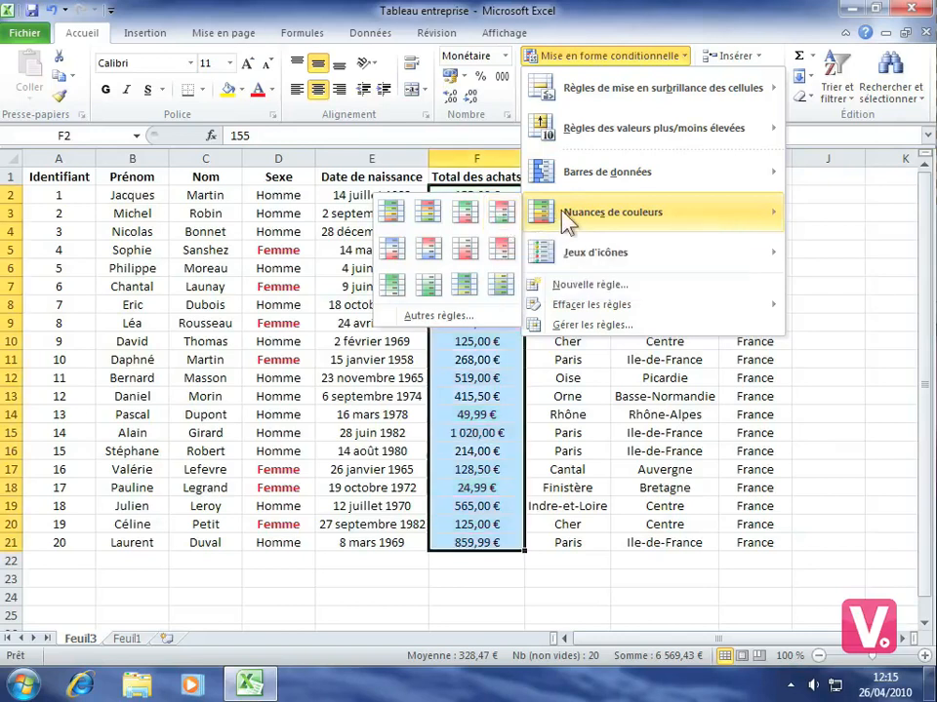
mouse_move(625, 251)
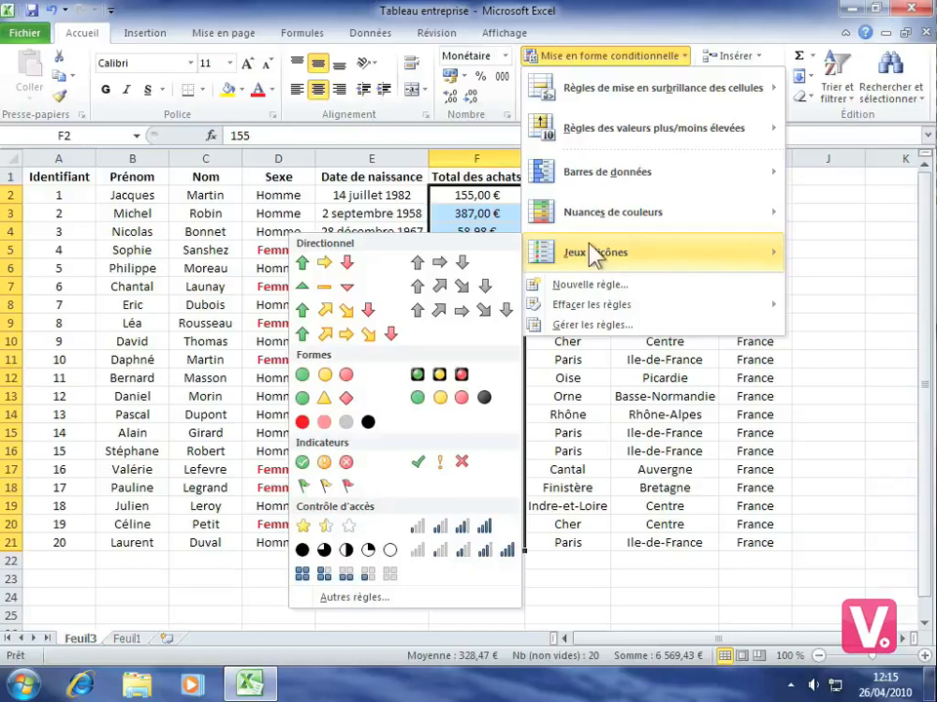
mouse_move(762, 185)
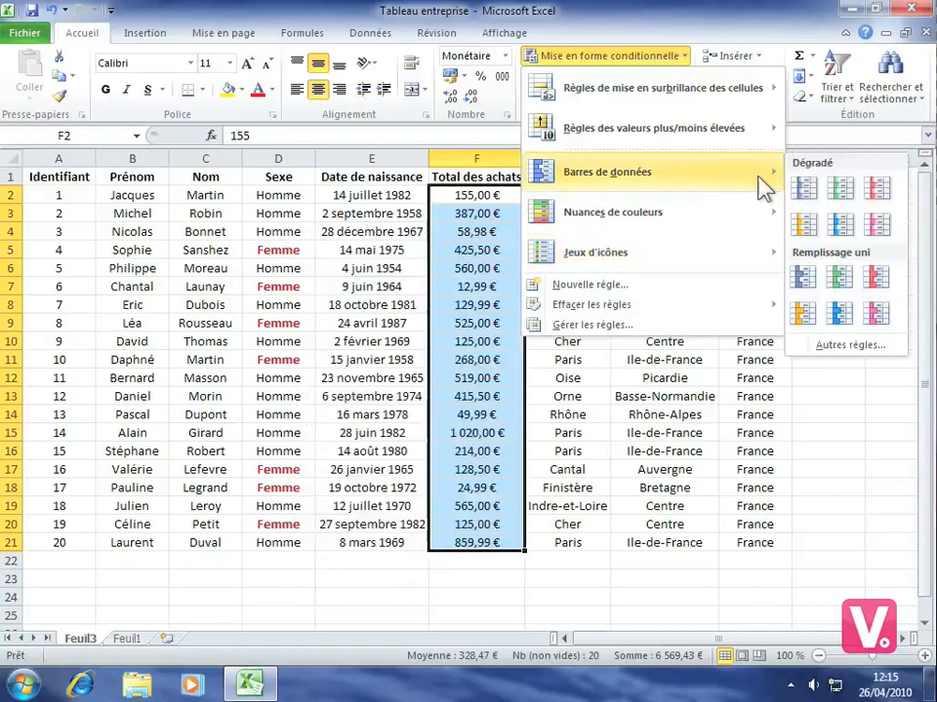
left_click(842, 192)
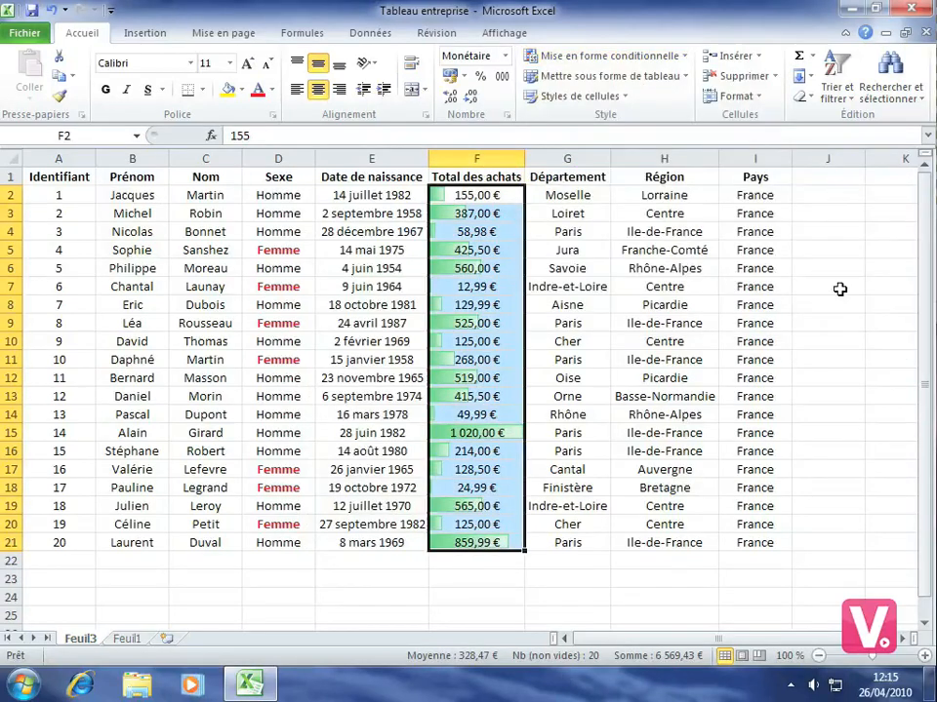
left_click(604, 413)
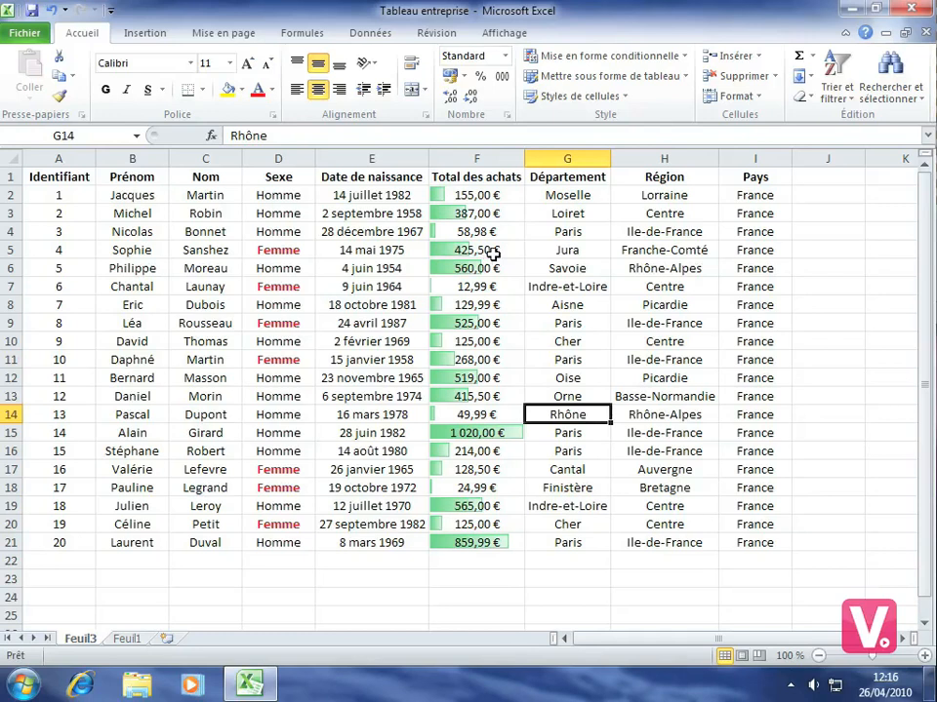
- Create a new conditional formatting rule for cell G14 that formats only cells that are empty (Cellules vides)
left_click(640, 56)
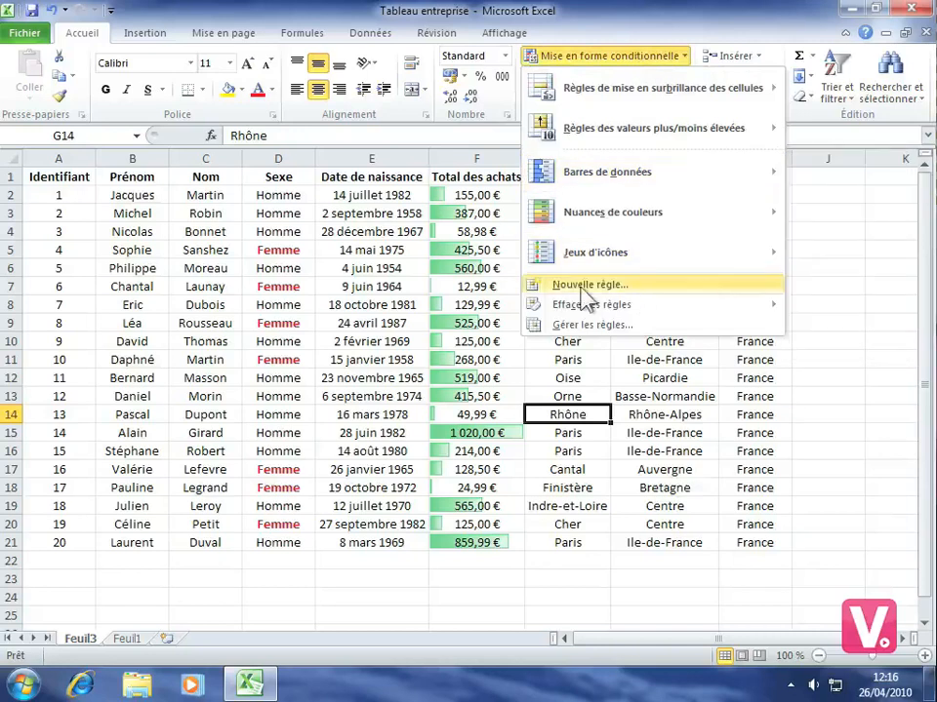
left_click(702, 285)
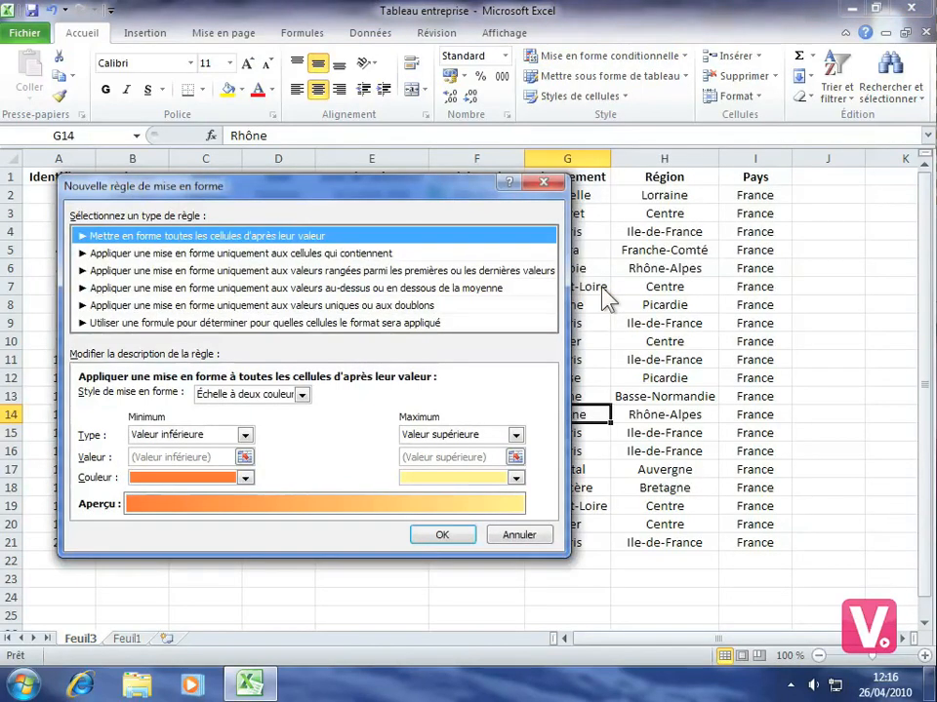
left_click(307, 255)
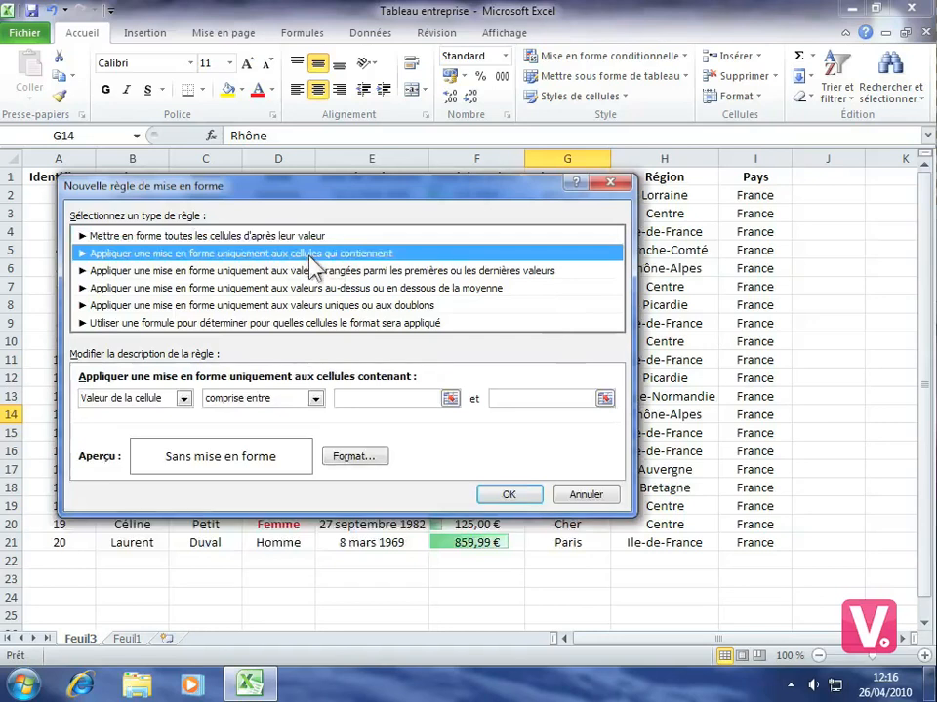
left_click(184, 399)
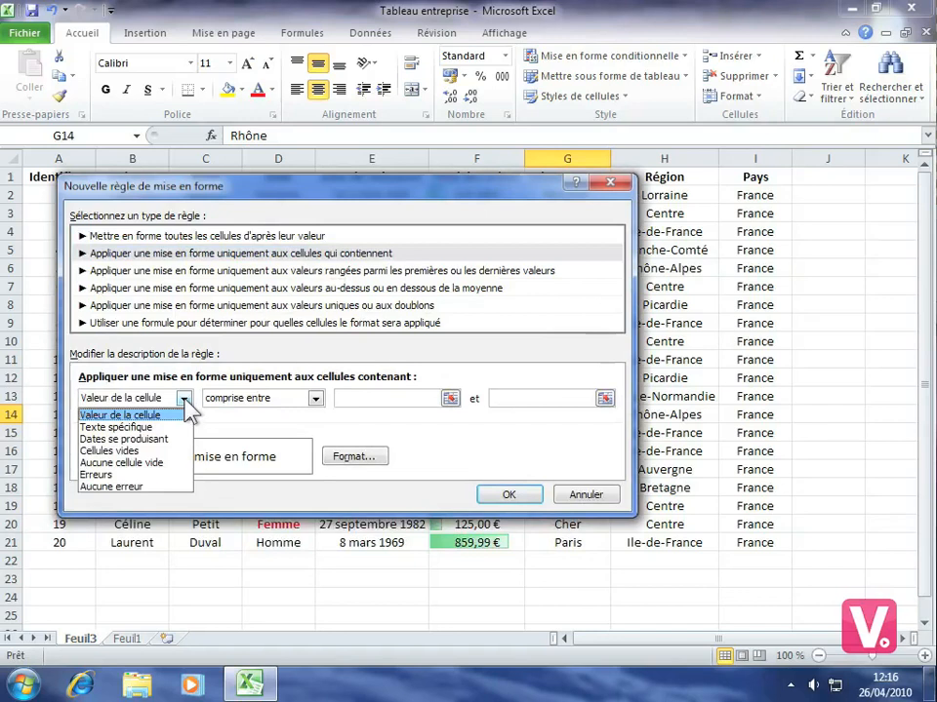
left_click(115, 452)
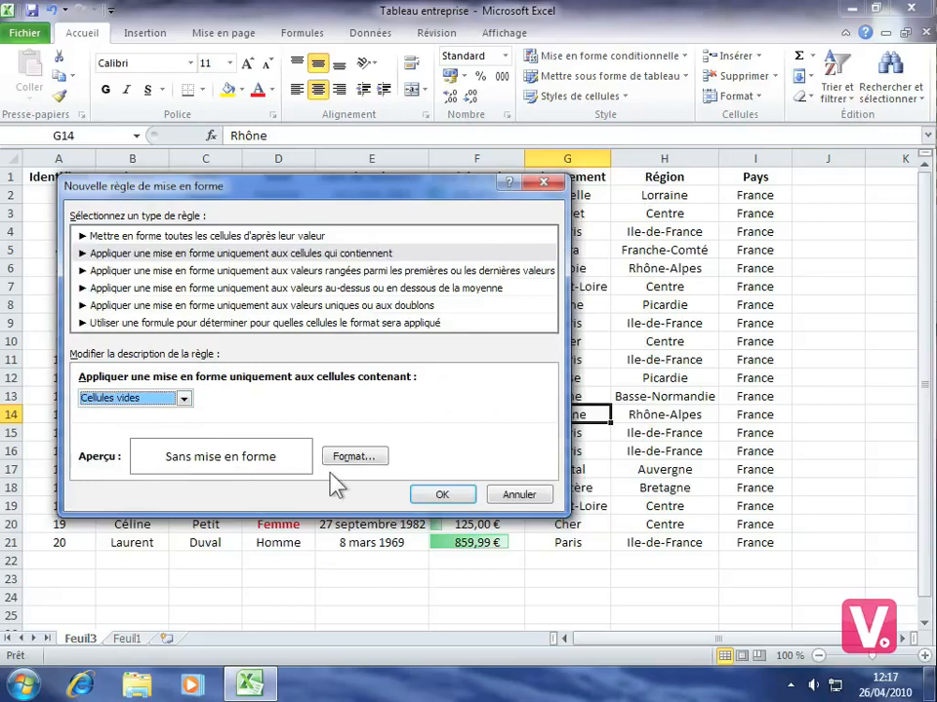
- Set the empty-cell rule's format to a light green background fill and save the rule
left_click(358, 459)
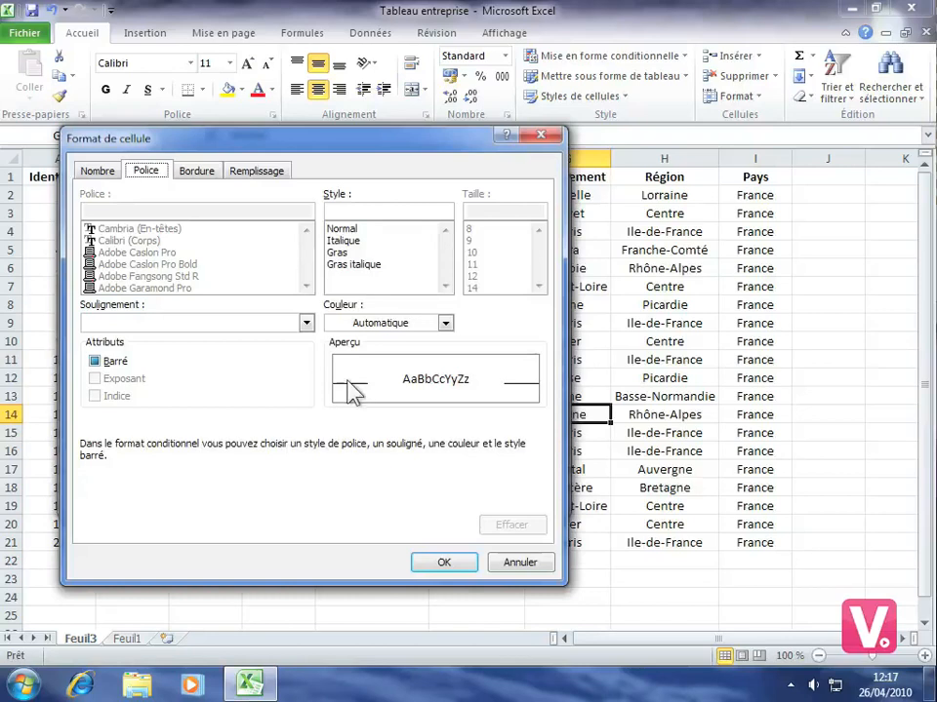
left_click(258, 173)
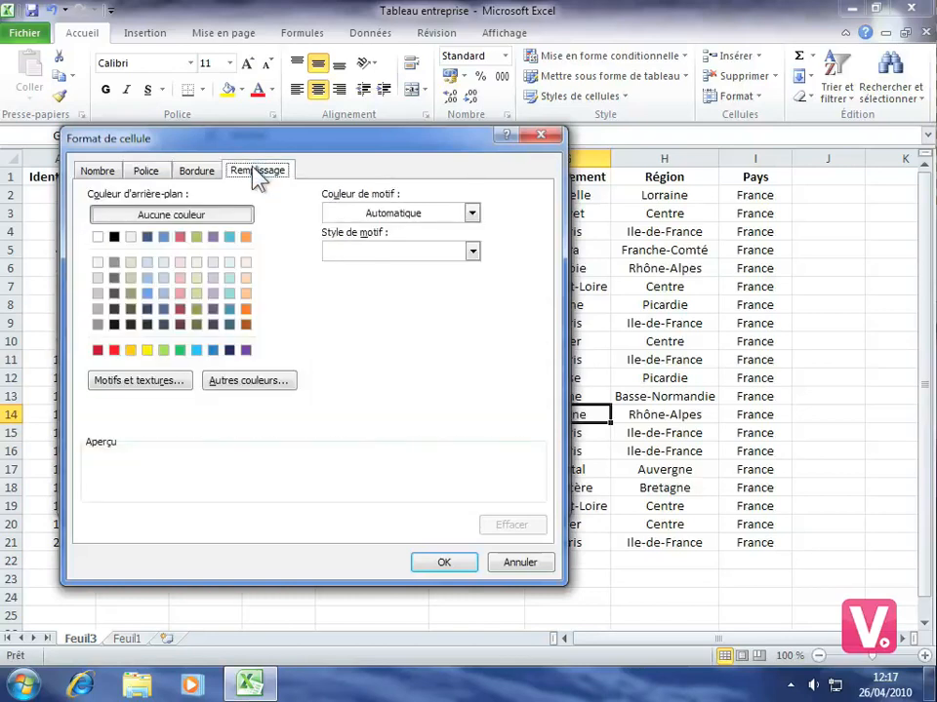
left_click(164, 353)
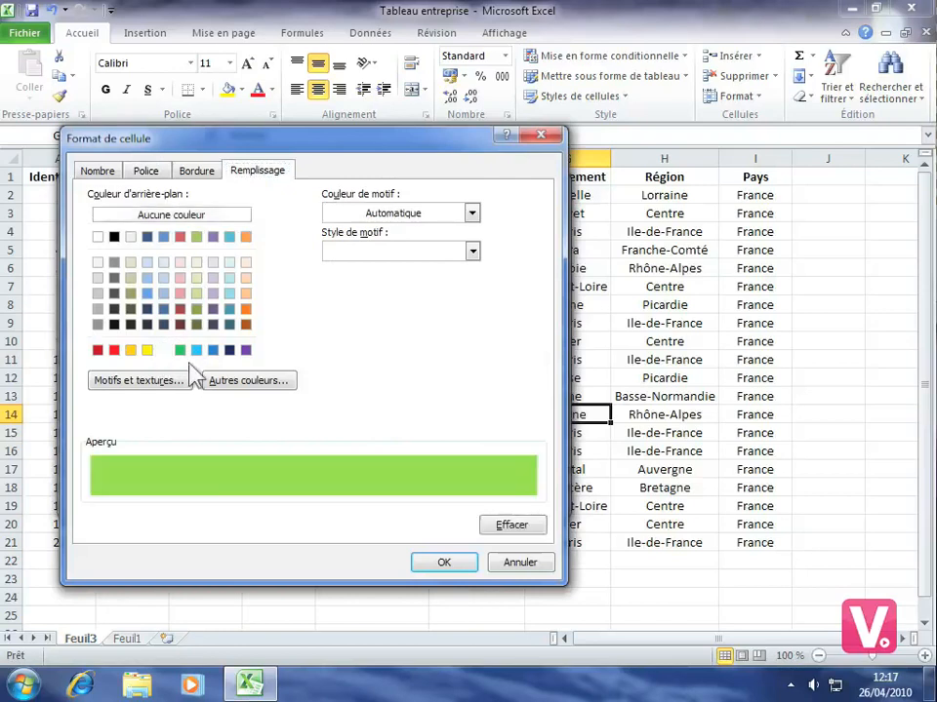
left_click(441, 564)
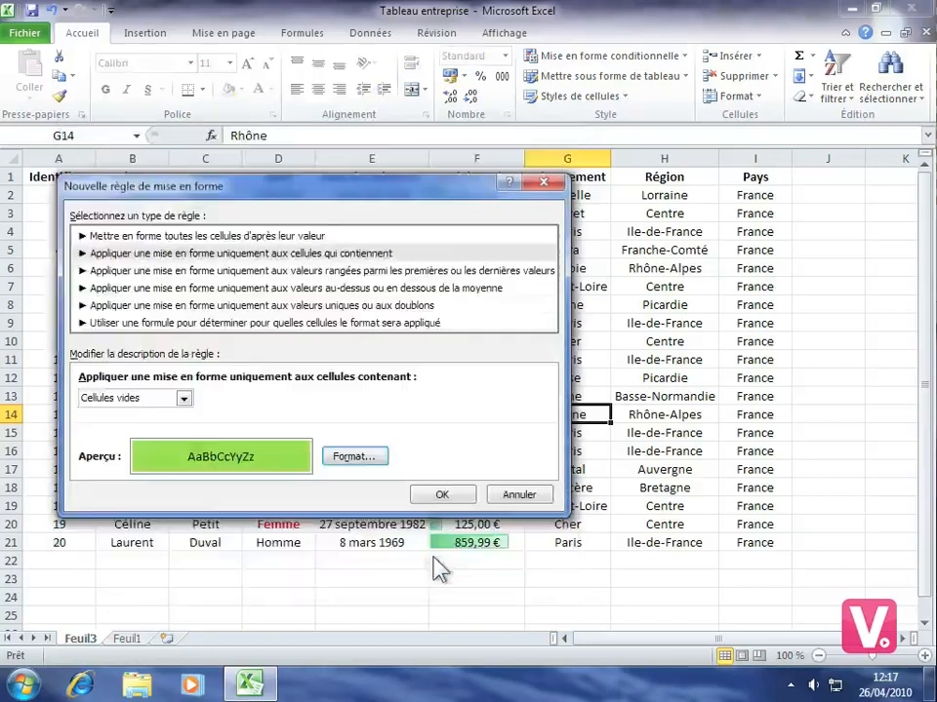
left_click(435, 495)
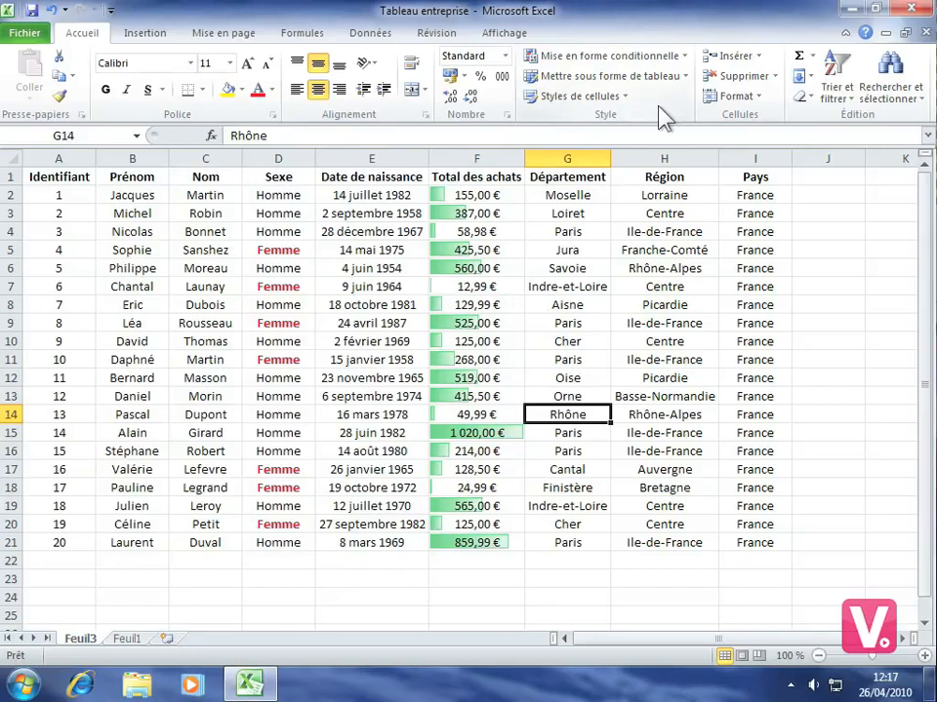
- In the conditional formatting rules manager, extend the empty-cell rule from G14 to the range A1:J25 and apply it
left_click(636, 60)
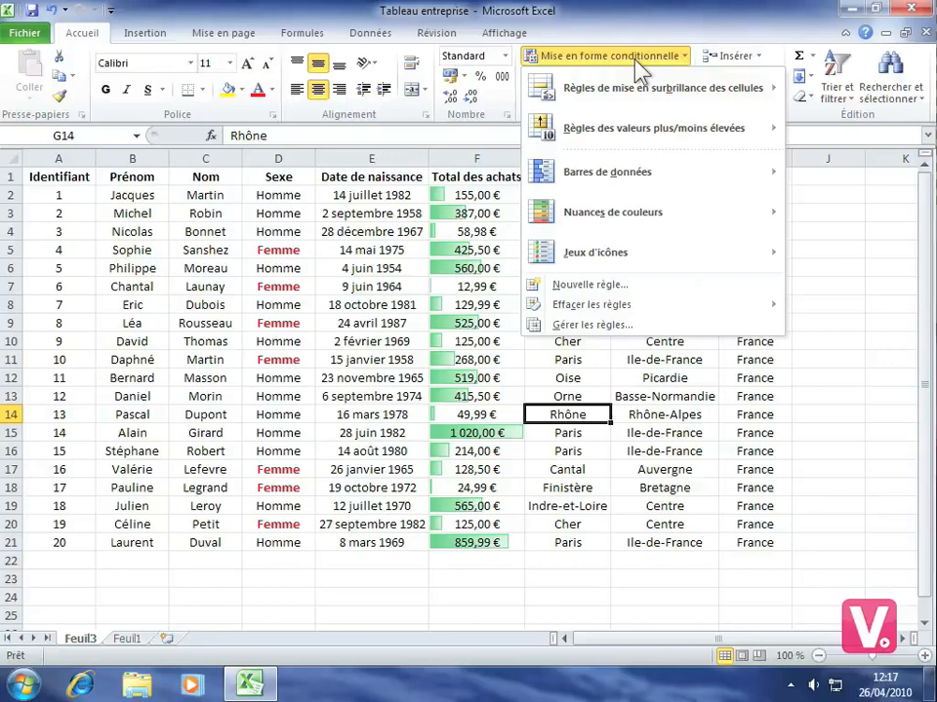
left_click(743, 325)
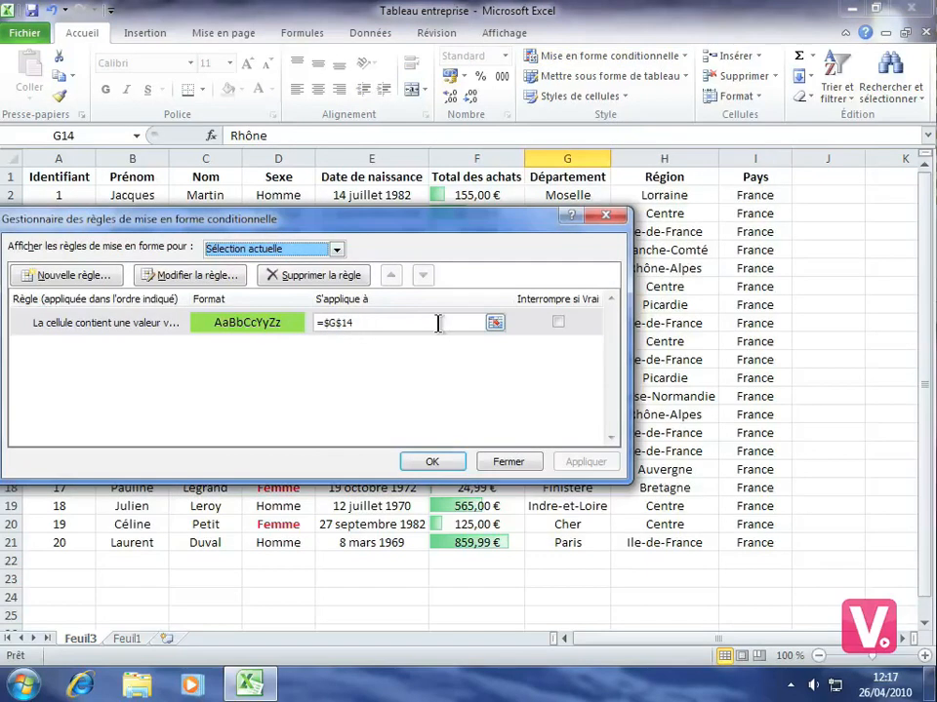
left_click(494, 322)
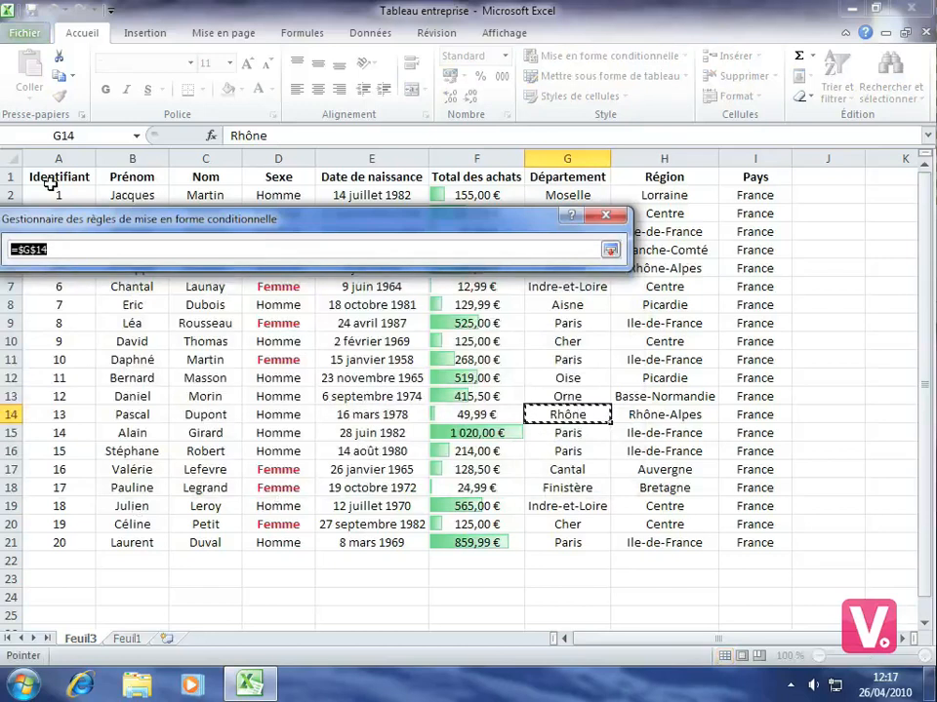
left_click_drag(48, 176, 837, 606)
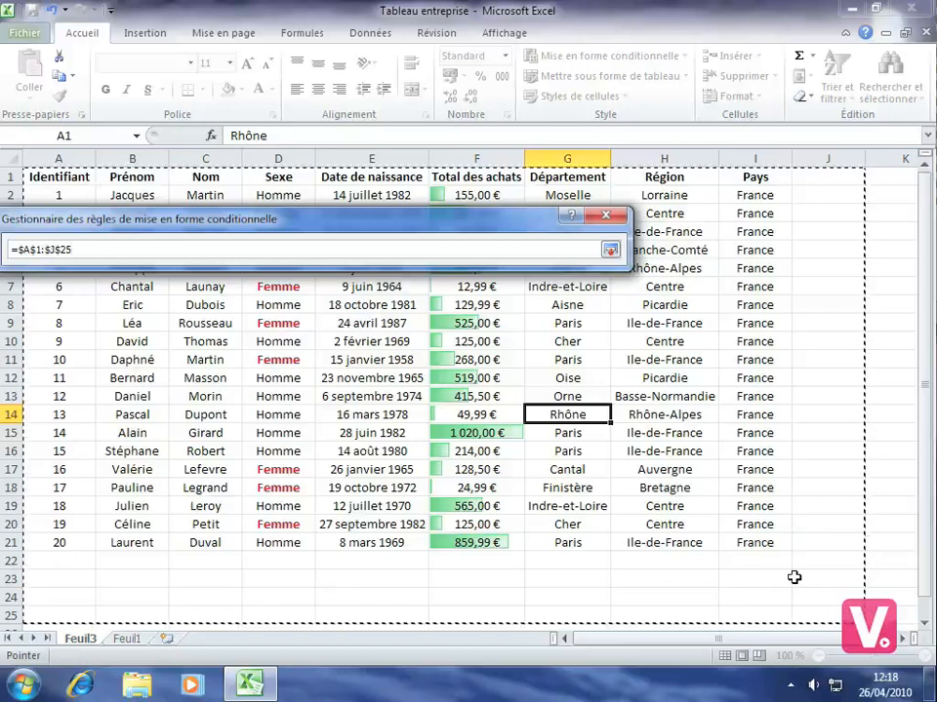
left_click(609, 251)
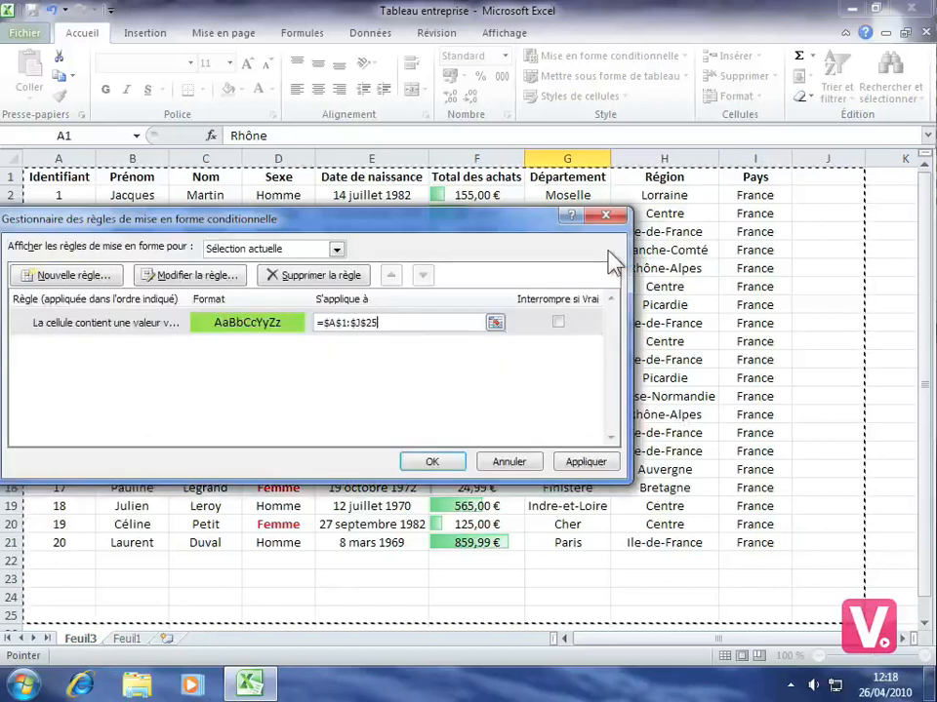
left_click(429, 463)
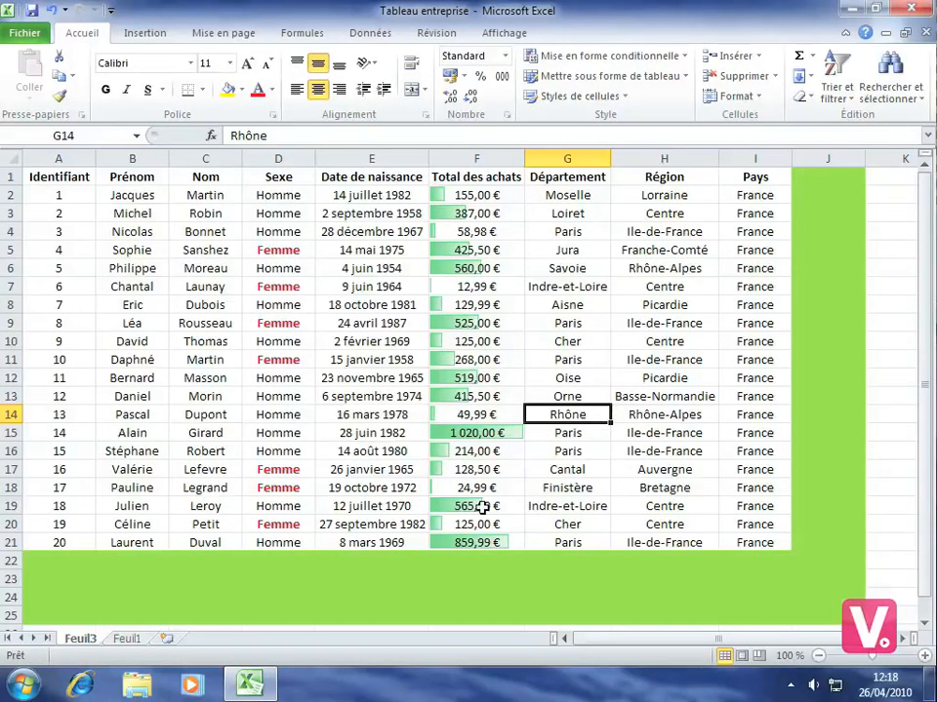
- Clear all conditional formatting rules from the entire sheet (Effacer les règles de la feuille entière)
left_click(399, 560)
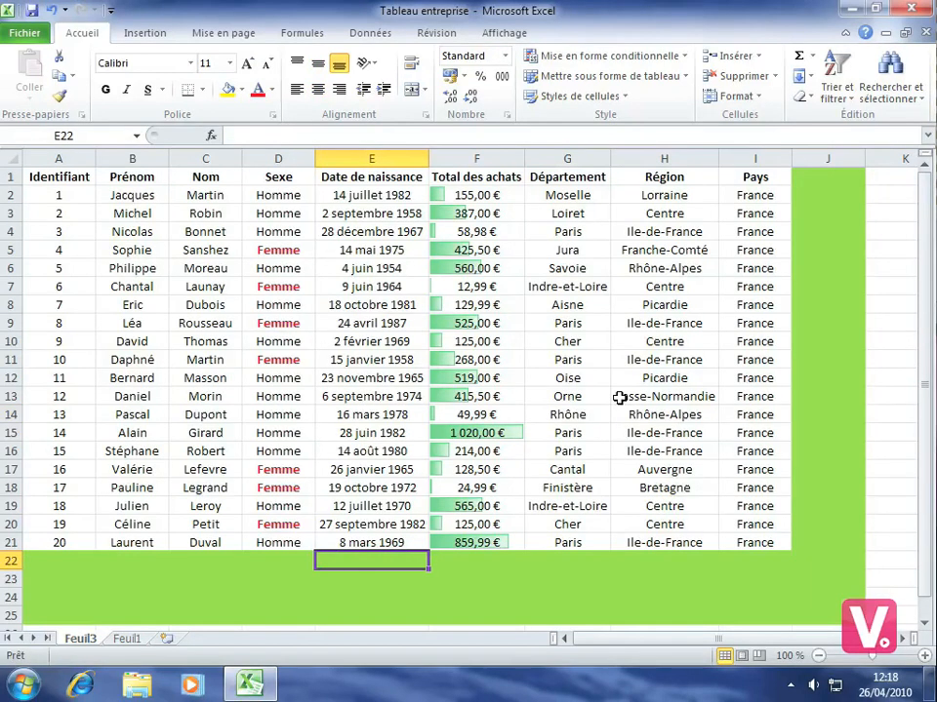
left_click(613, 59)
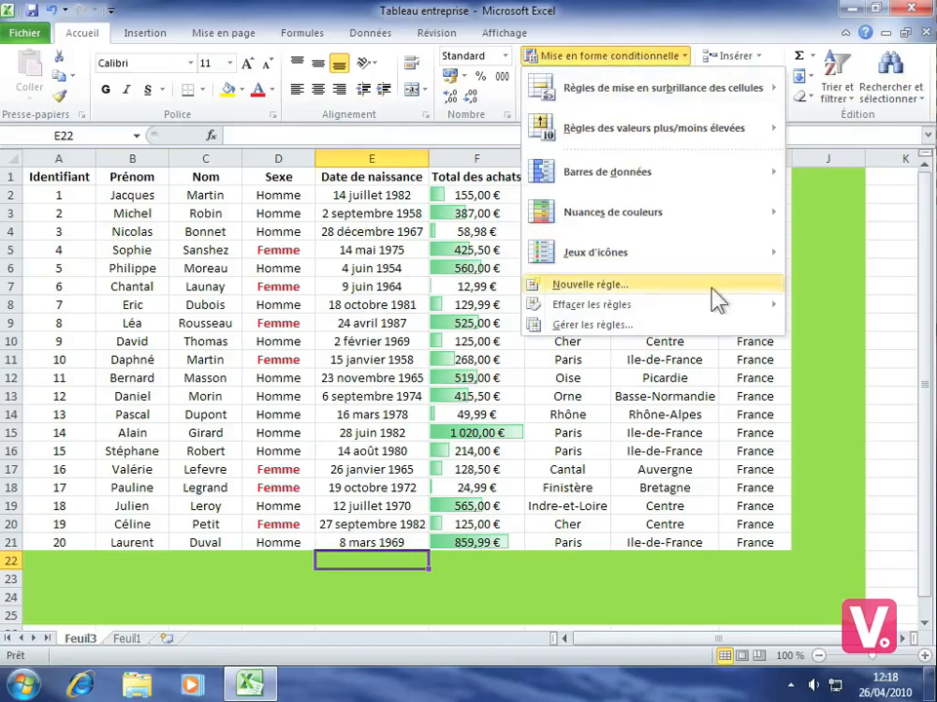
mouse_move(699, 313)
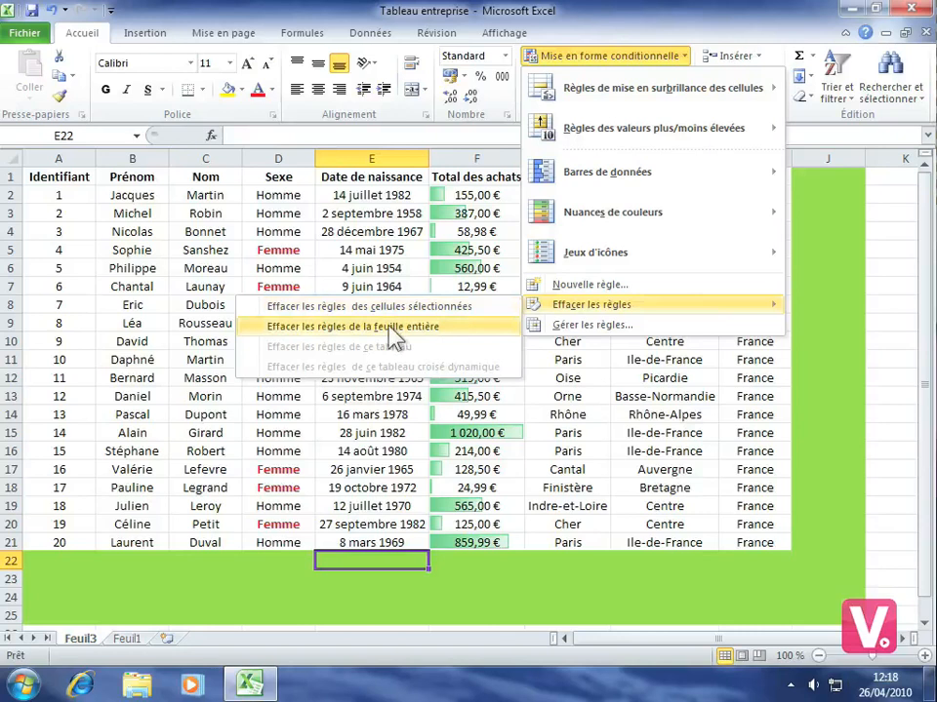
left_click(414, 326)
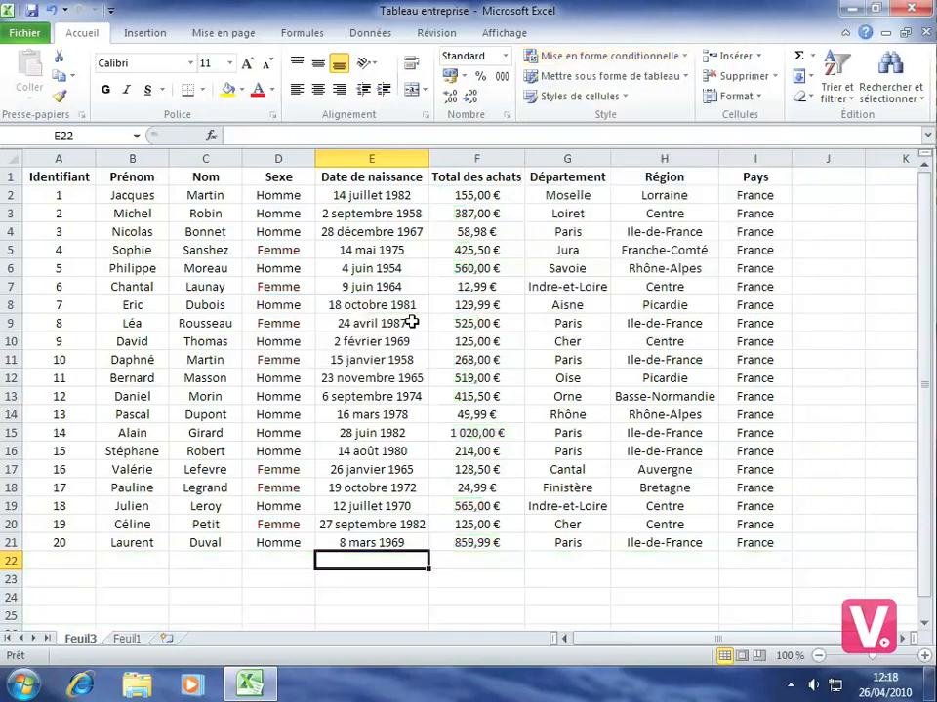